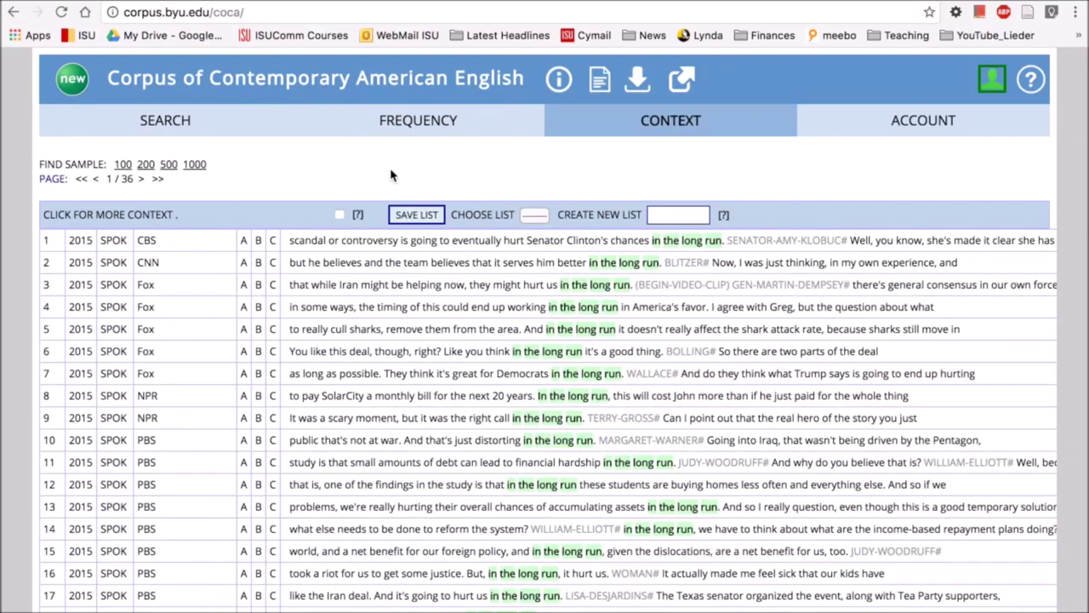
Start a Collocates search with the query phrase changed to 'run.'
click(167, 123)
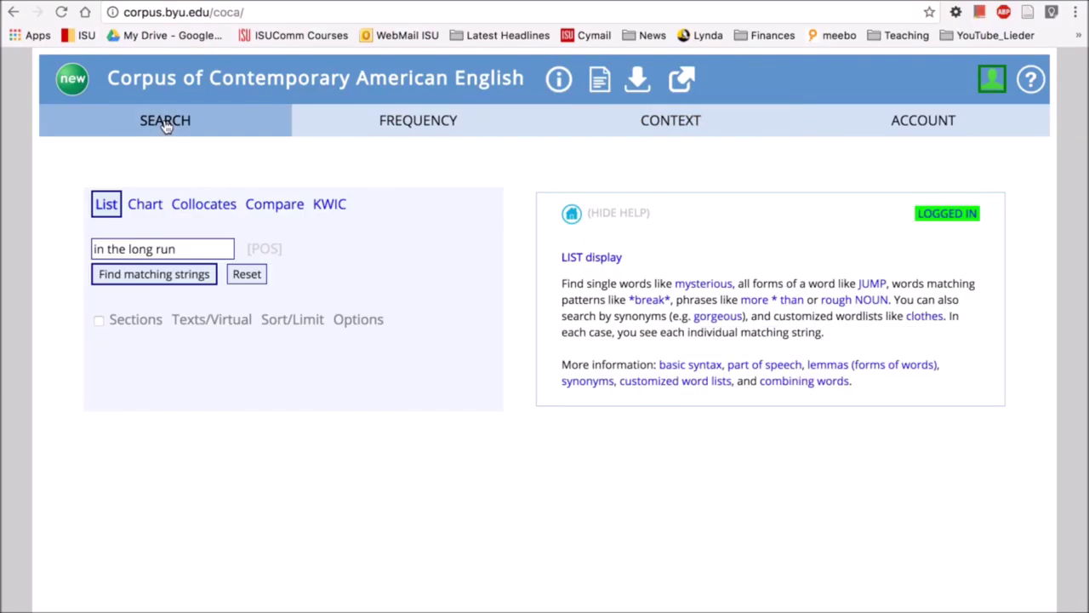
click(210, 207)
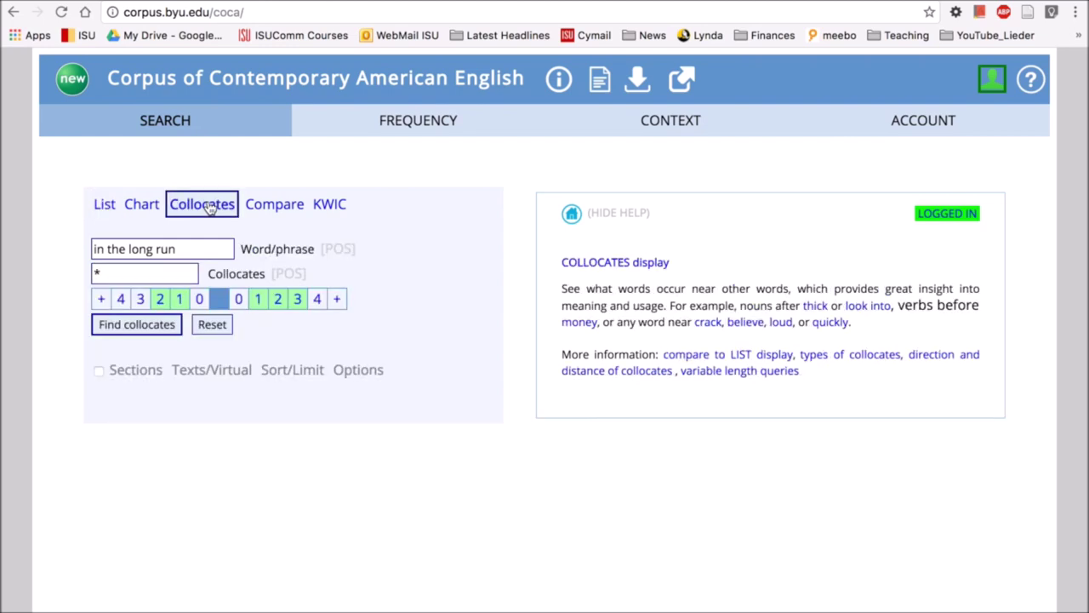
double_click(193, 246)
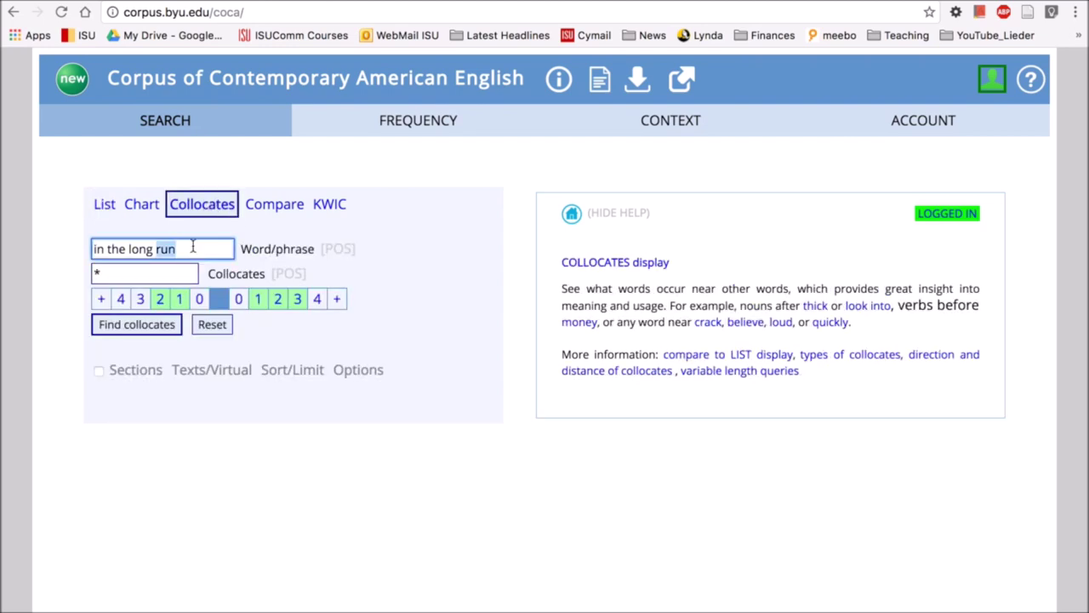
key(BackSpace)
key(BackSpace)
key(BackSpace)
key(BackSpace)
key(BackSpace)
key(BackSpace)
key(BackSpace)
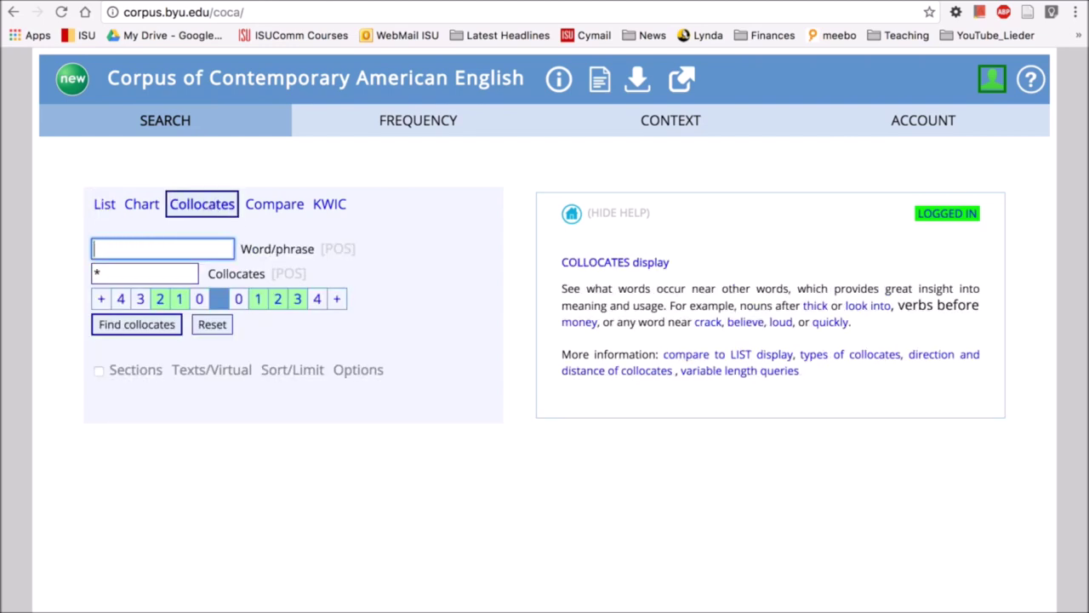
text(run)
text(.)
Restrict run to verbs (run.[v*]) and bring up the corpus section choices
click(337, 249)
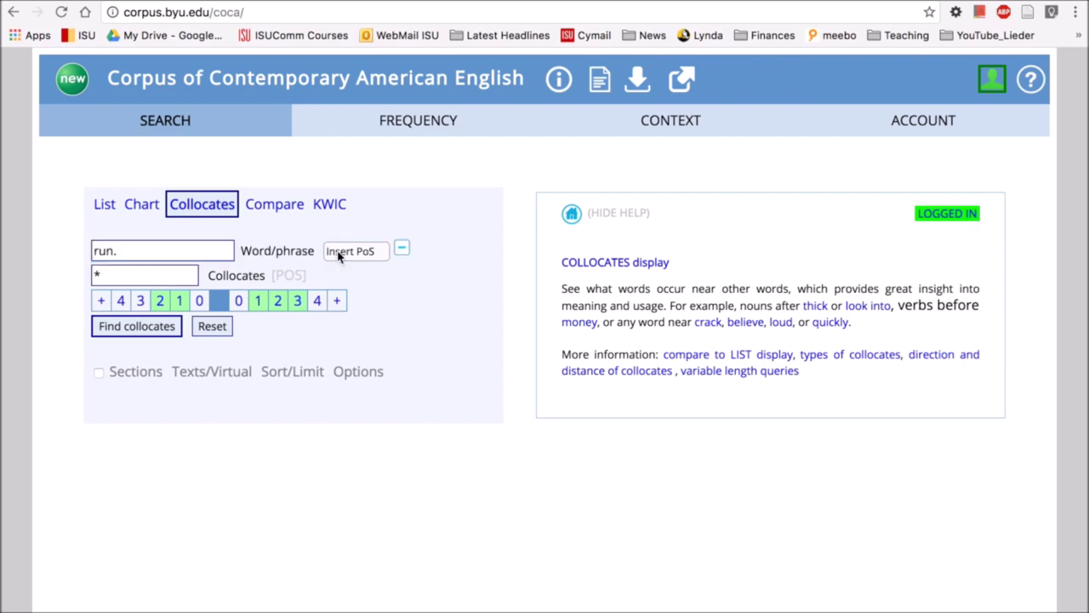
click(338, 253)
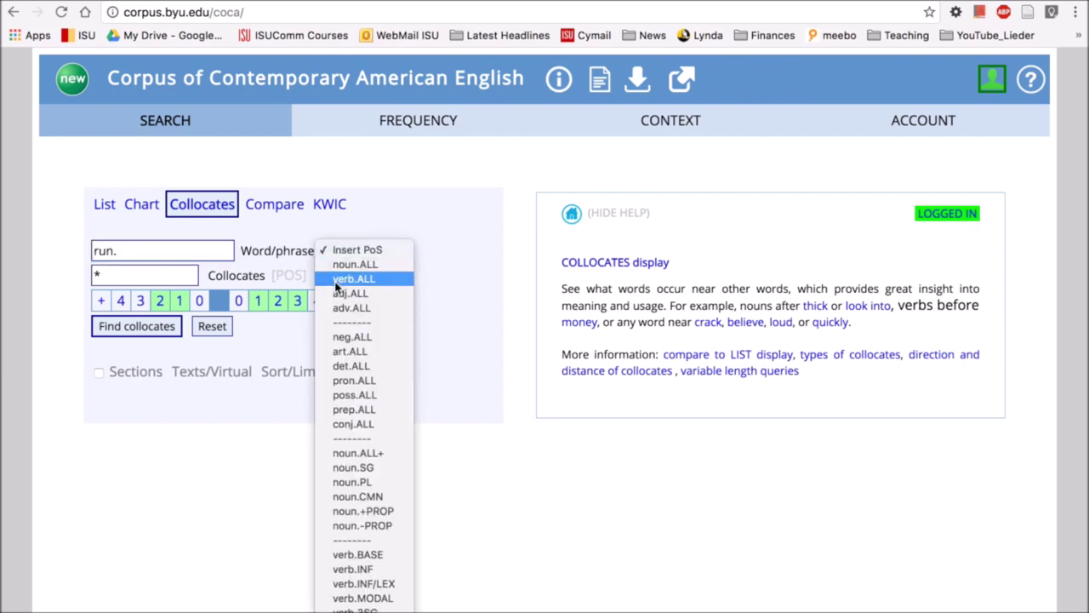
key(Escape)
key(v)
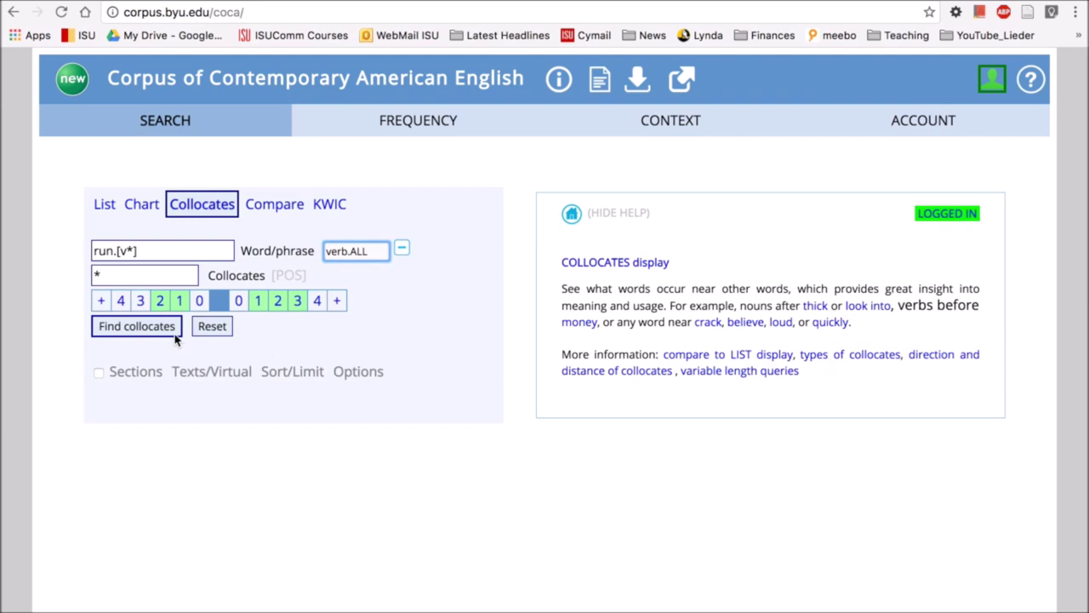
click(137, 373)
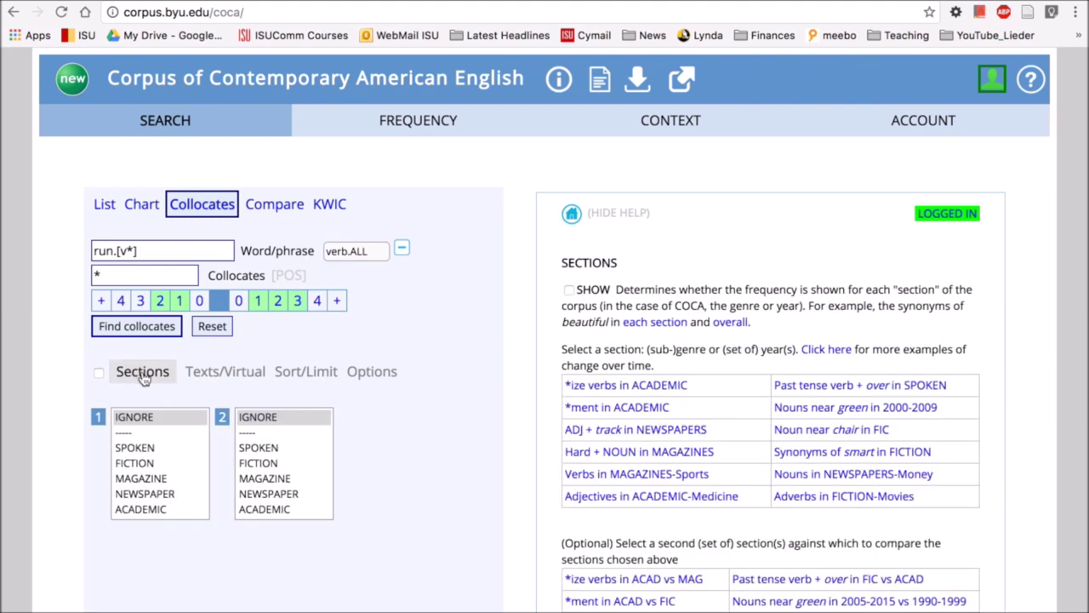
Choose ACADEMIC as section 1 and SPOKEN as section 2
scroll(368, 401, down, 1)
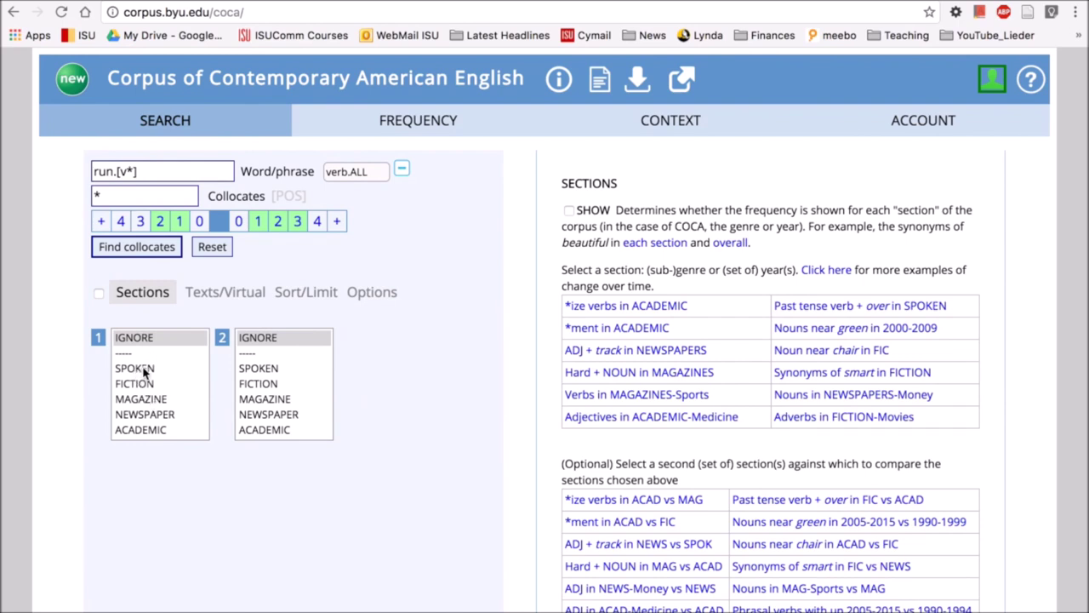
click(150, 432)
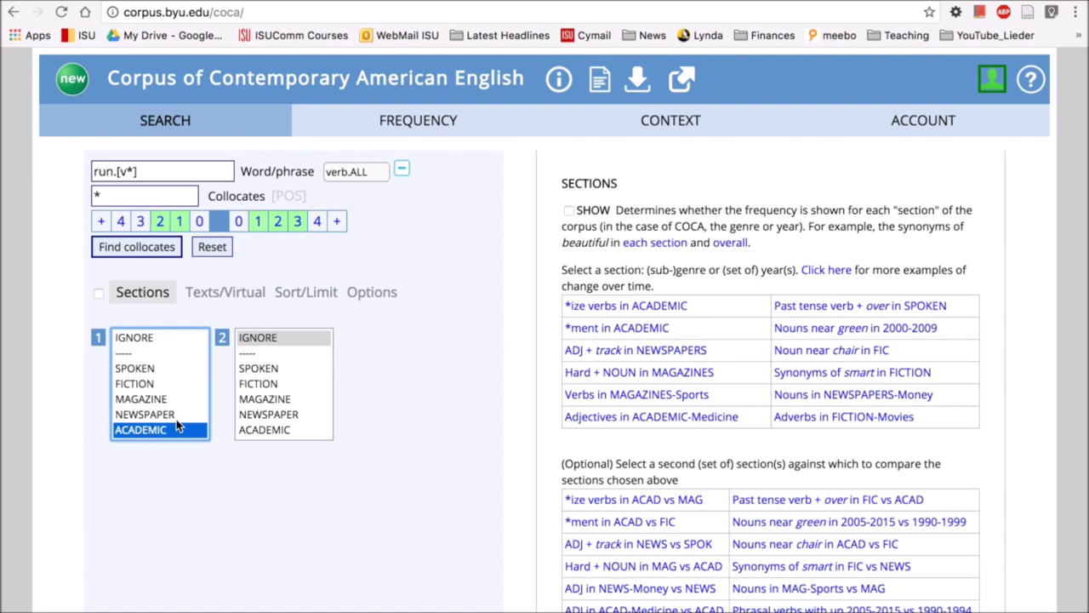
click(267, 371)
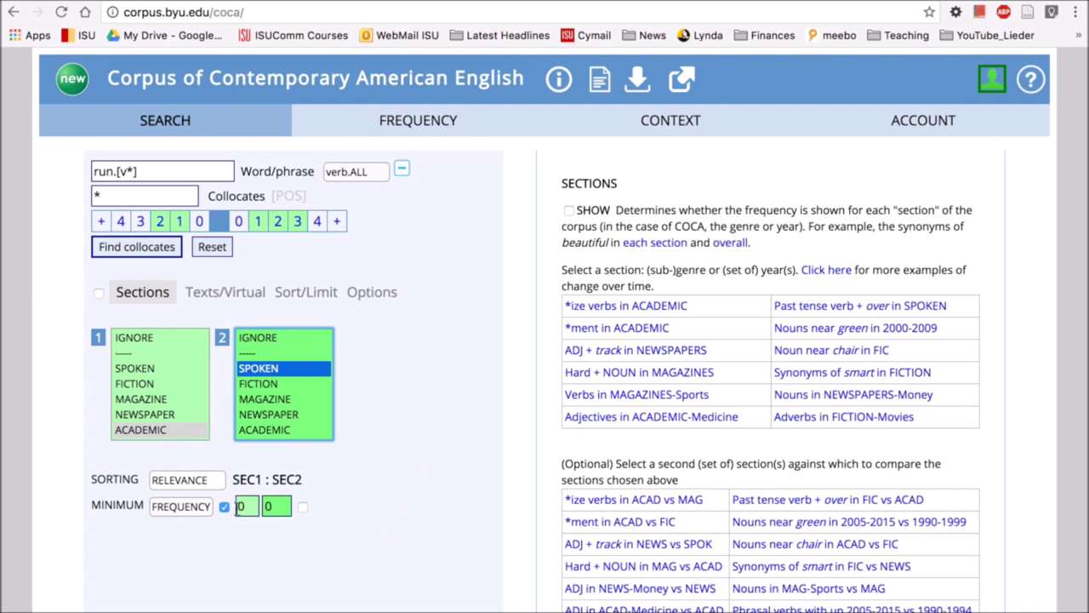
Set the minimum measure to MUT INFO with 3 for section 1, clearing section 2's value
click(181, 506)
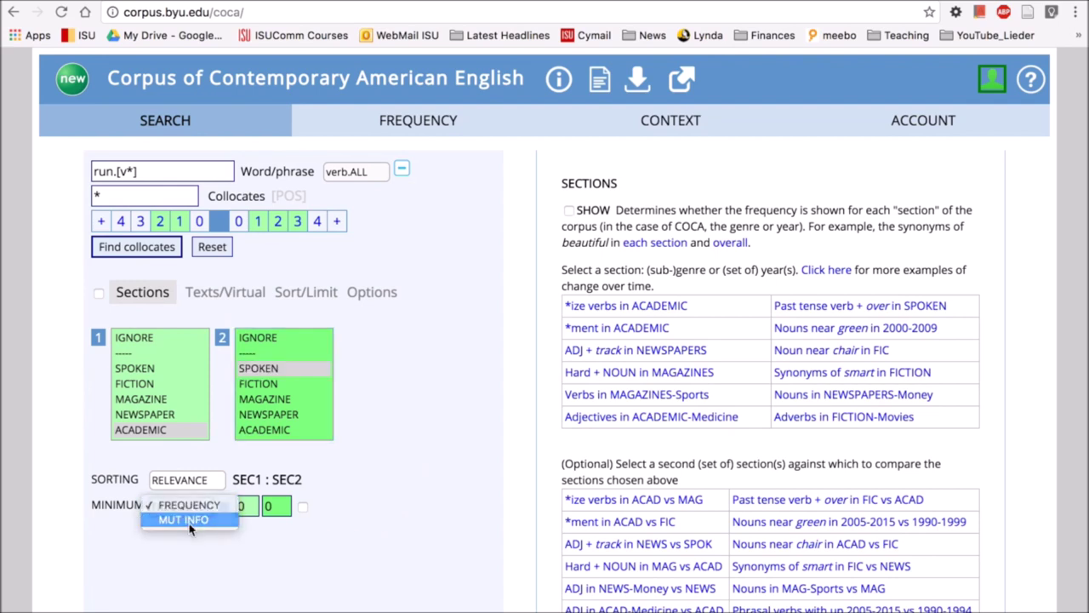
click(189, 523)
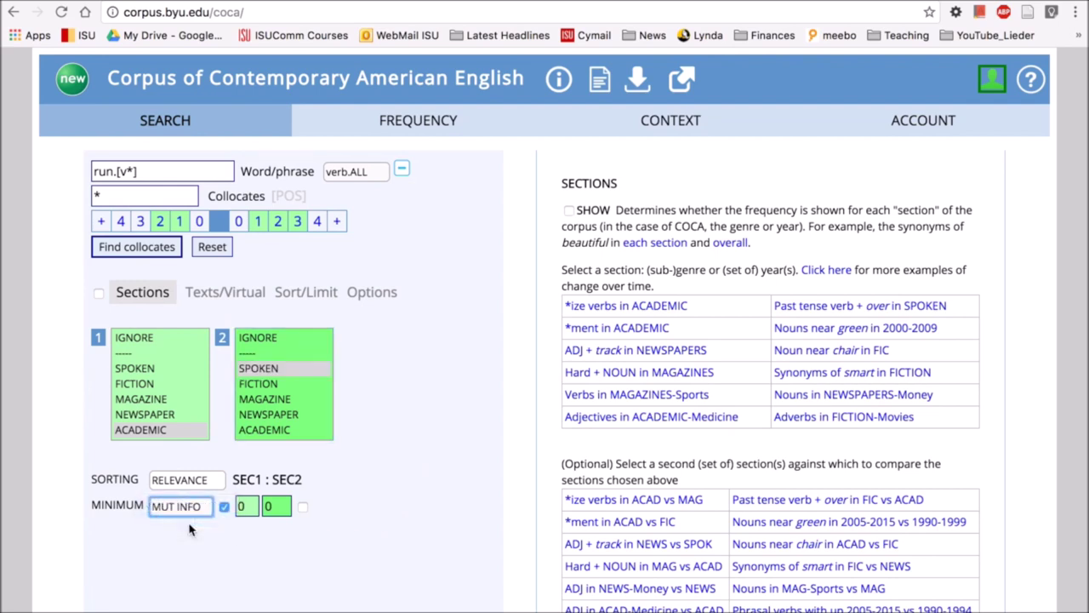
click(247, 506)
key(BackSpace)
text(3)
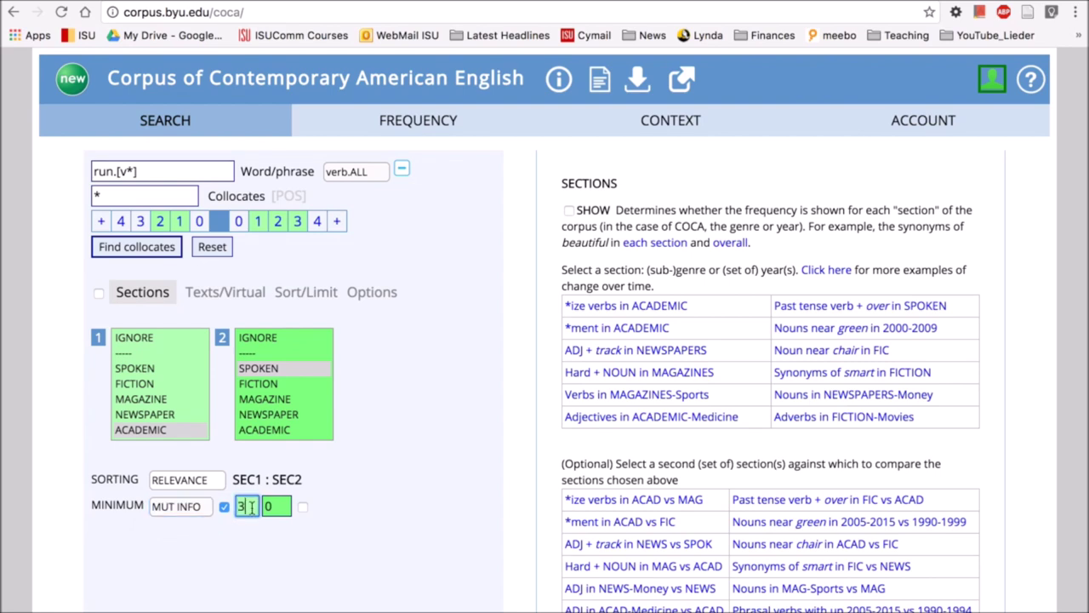
click(272, 506)
key(BackSpace)
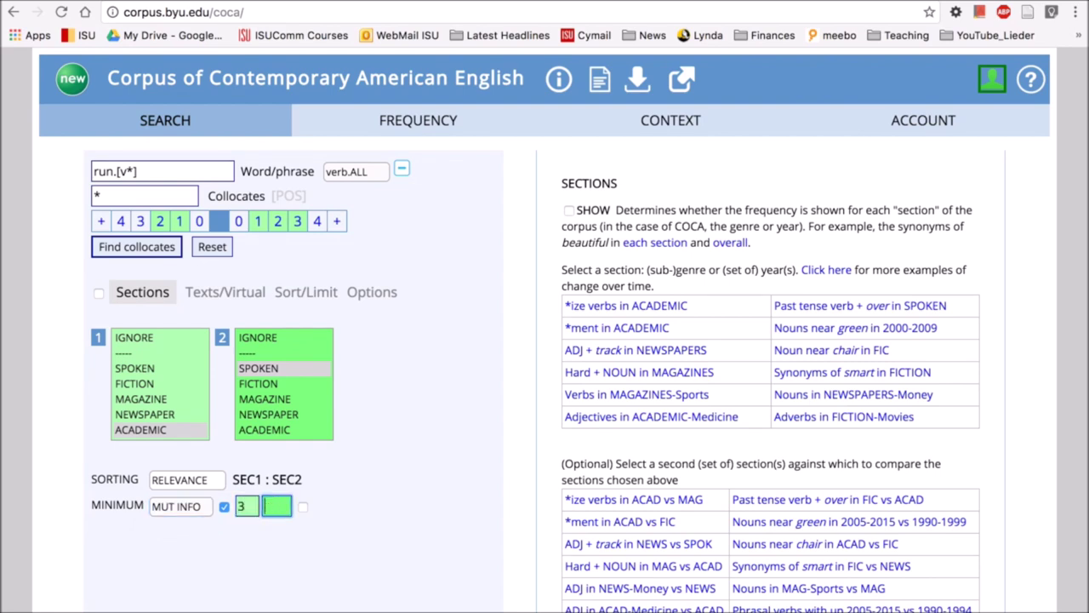
Apply MI minimum 3 to spoken too, find collocates, and view concordance lines for 've
text(3)
click(303, 507)
click(116, 247)
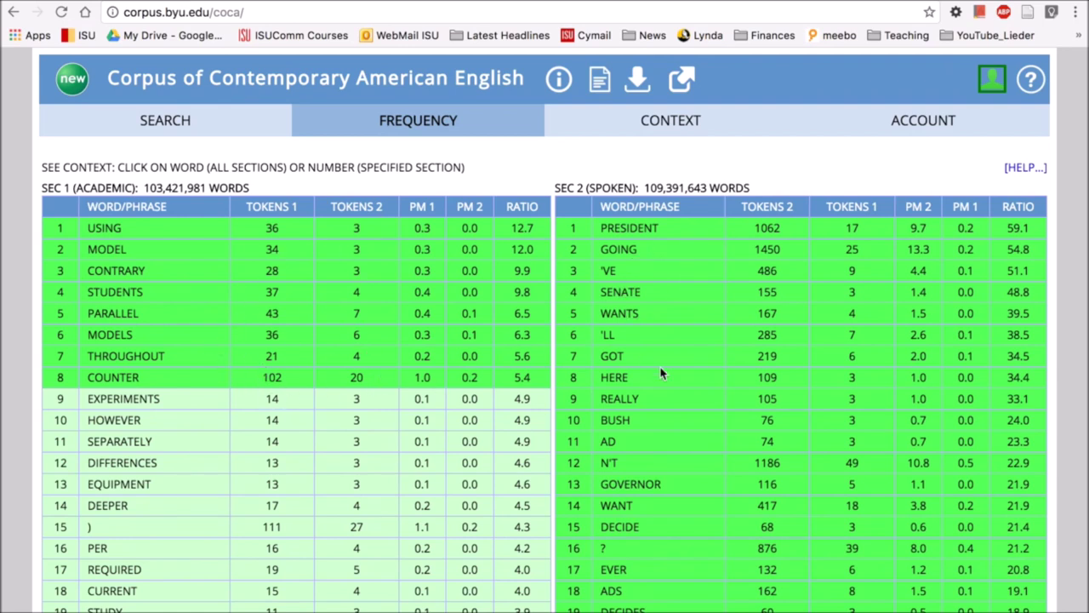
click(609, 273)
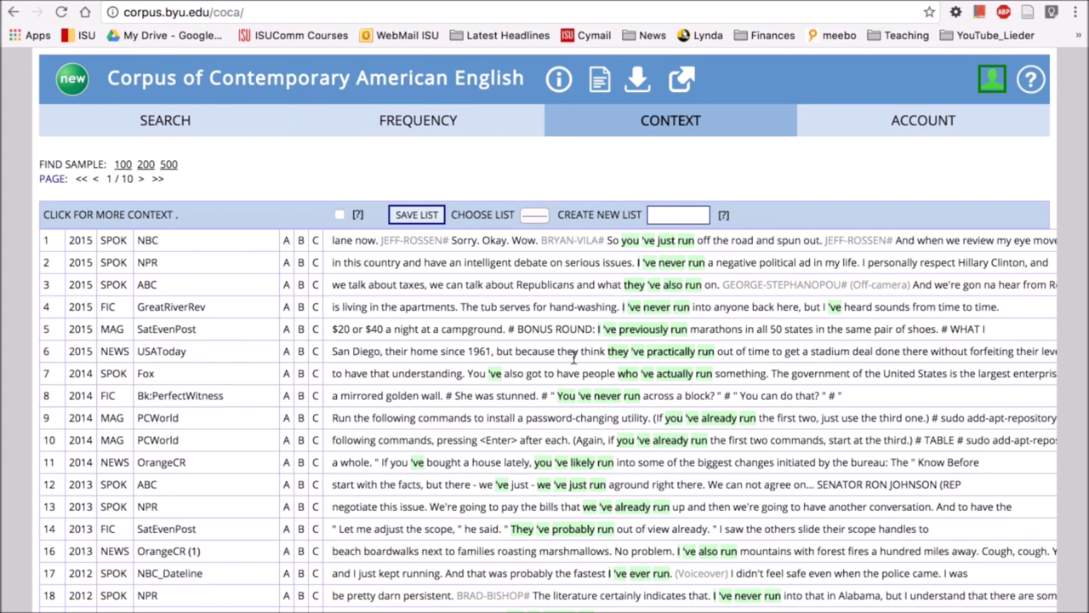
Scroll through the 've + run concordance lines, then return to the search form
scroll(574, 357, down, 1)
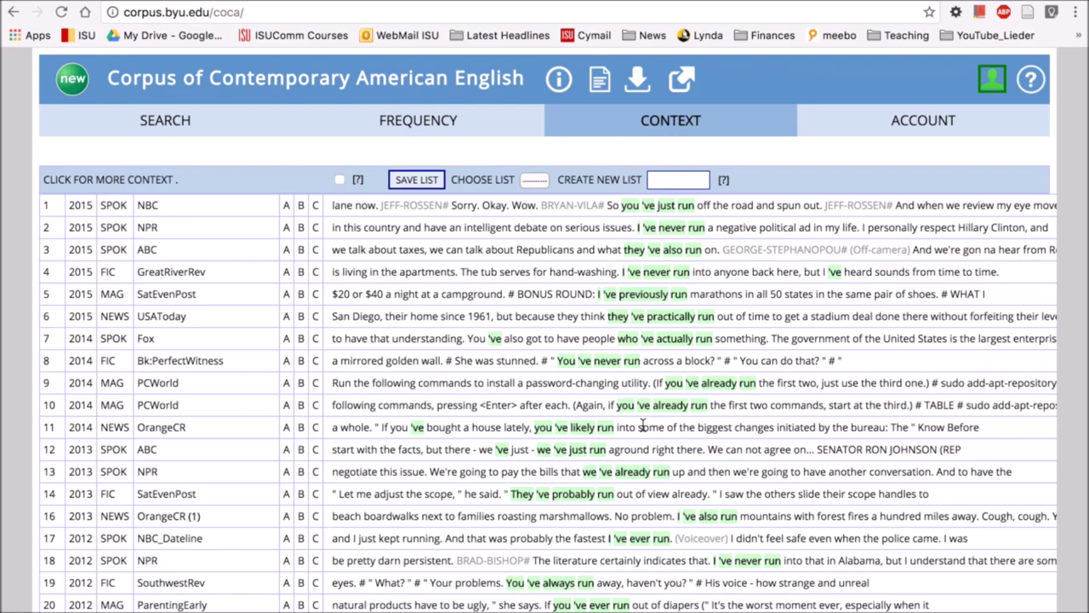
scroll(643, 425, down, 2)
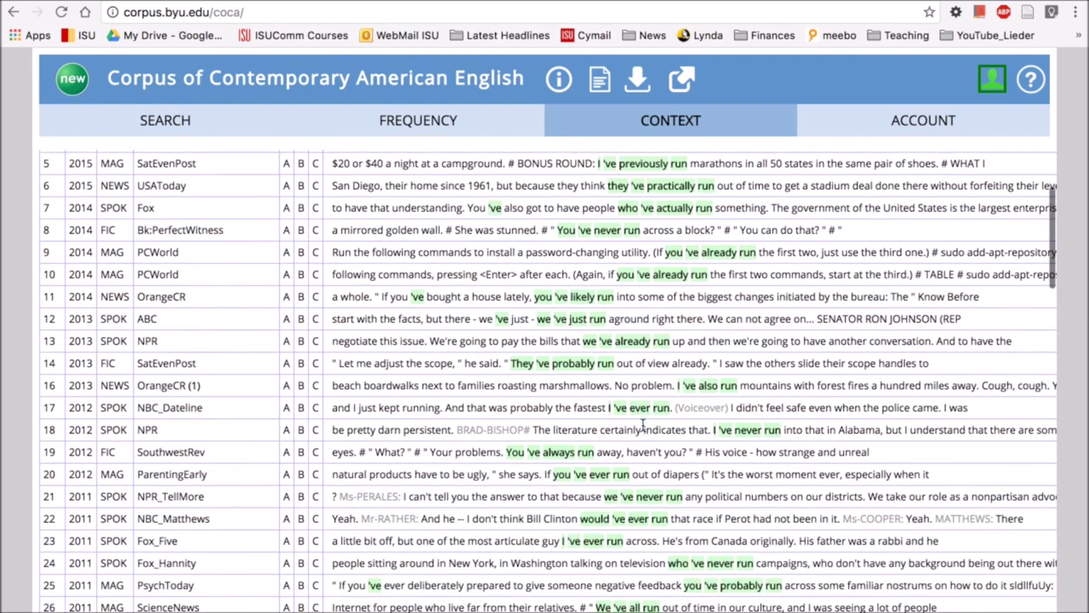
scroll(642, 425, up, 3)
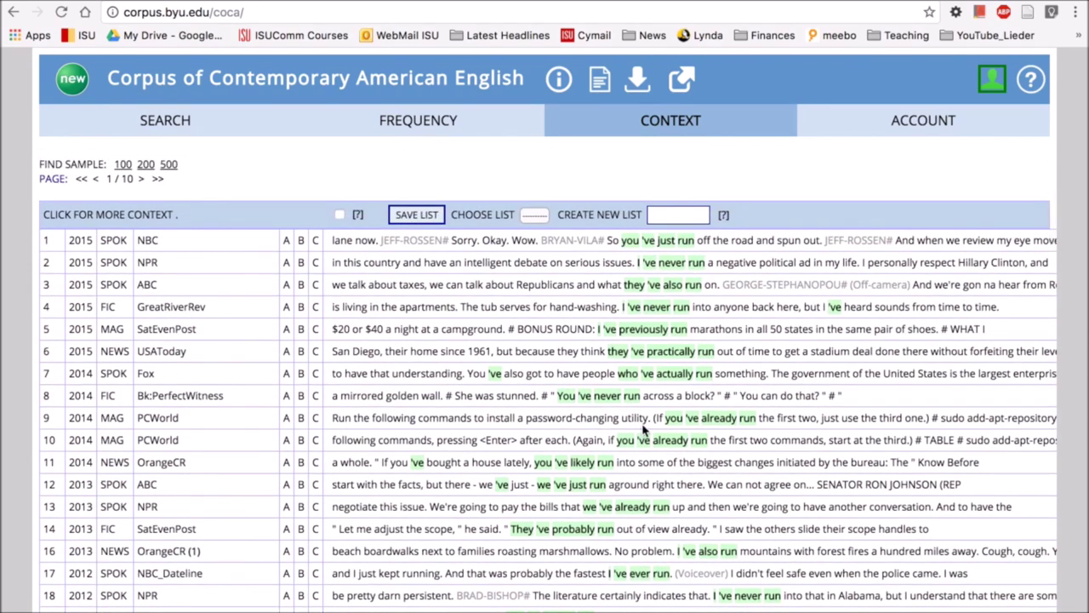
click(154, 134)
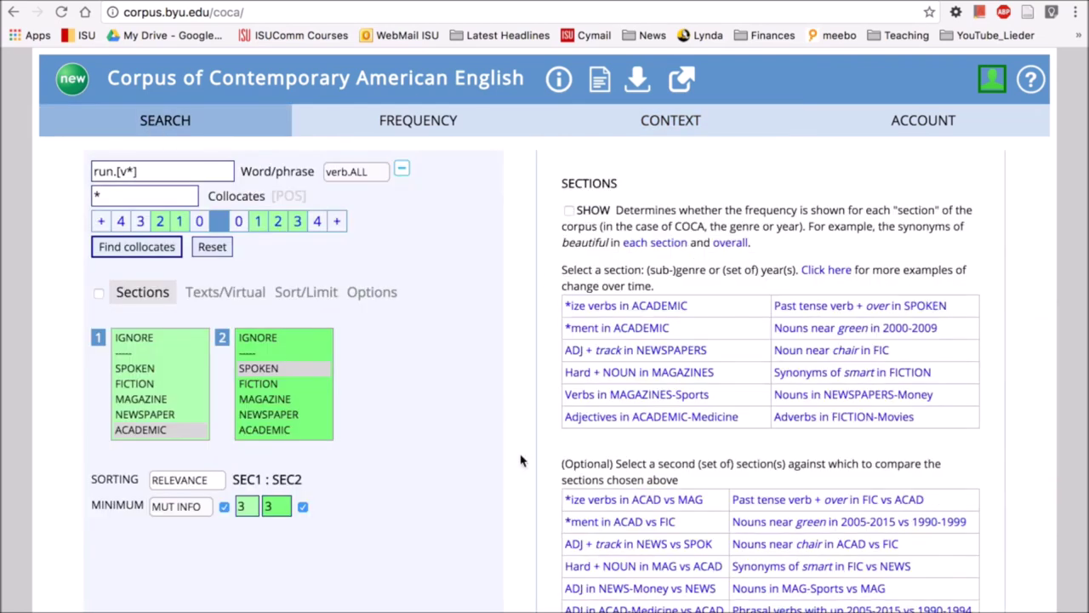